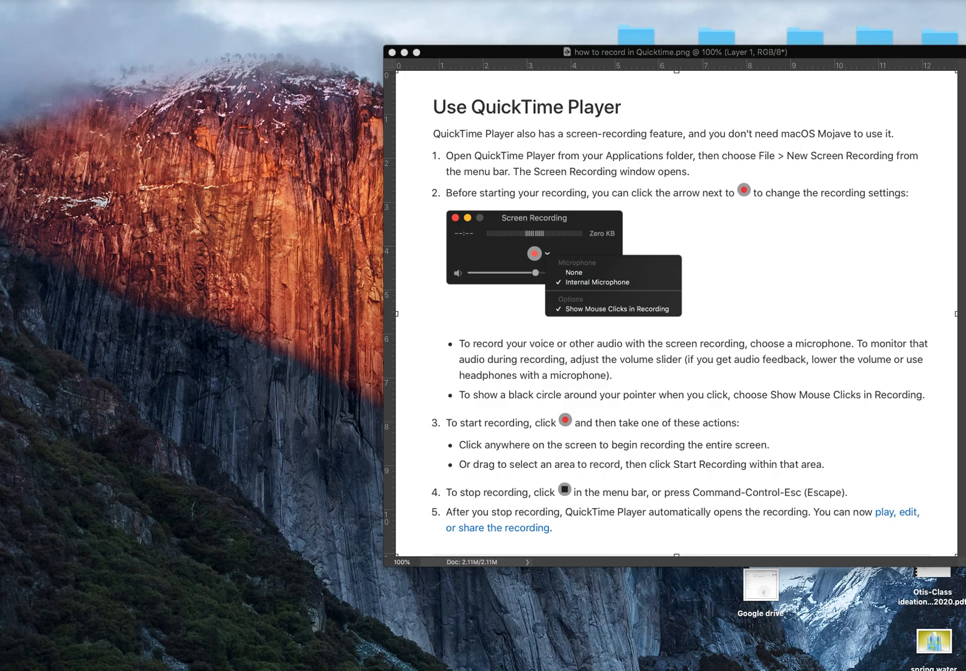
Switch to Adobe InDesign 2020 and reposition its home window to free up screen space.
left_click(881, 669)
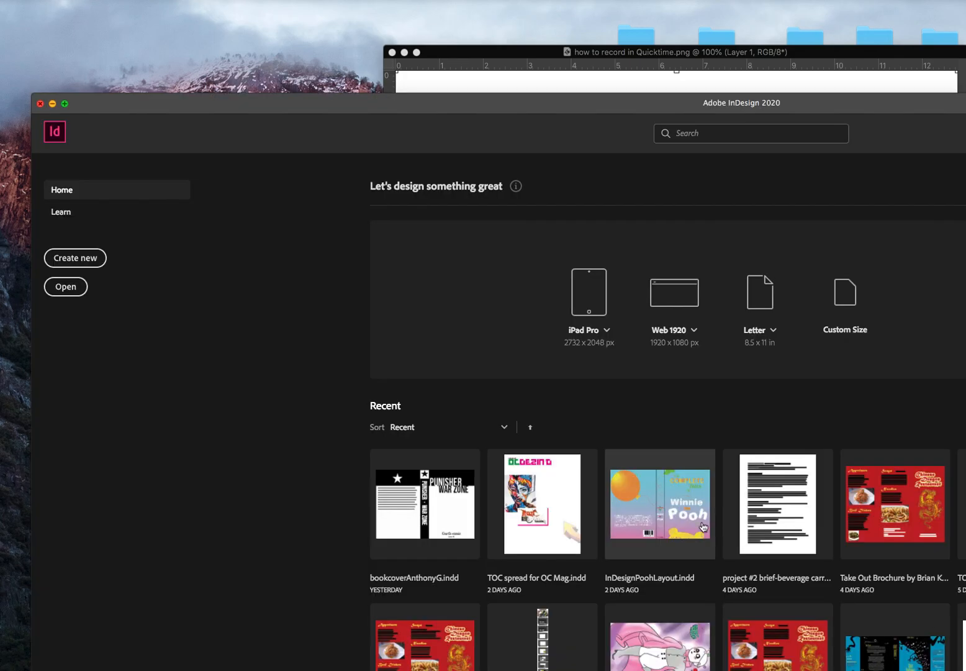
left_click_drag(375, 113, 388, 25)
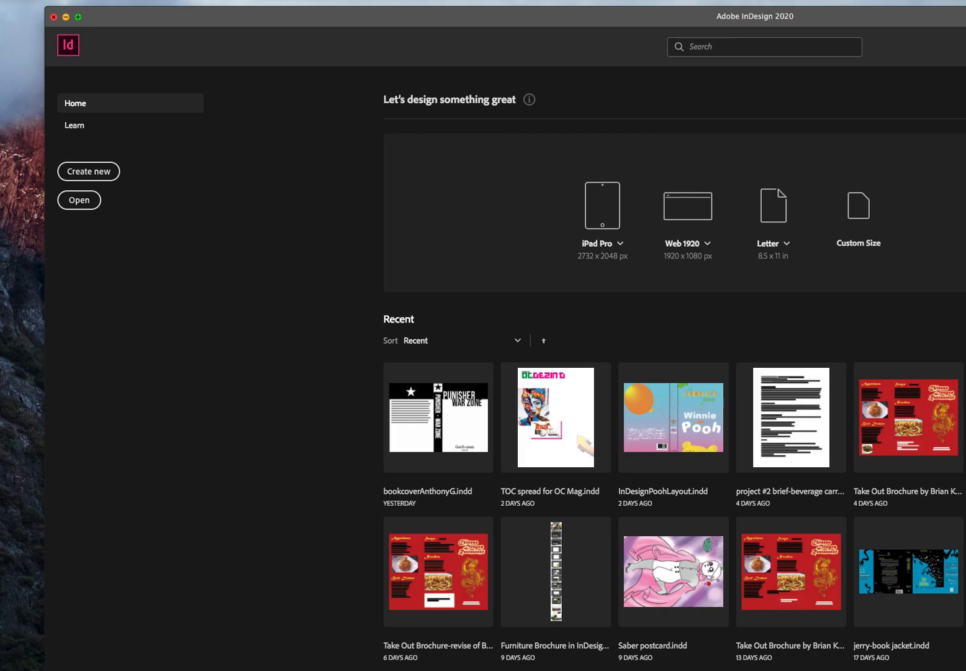
Bring up the Cerritos magazine design brief, read the assignment and format requirements, and close it.
key("super+Tab")
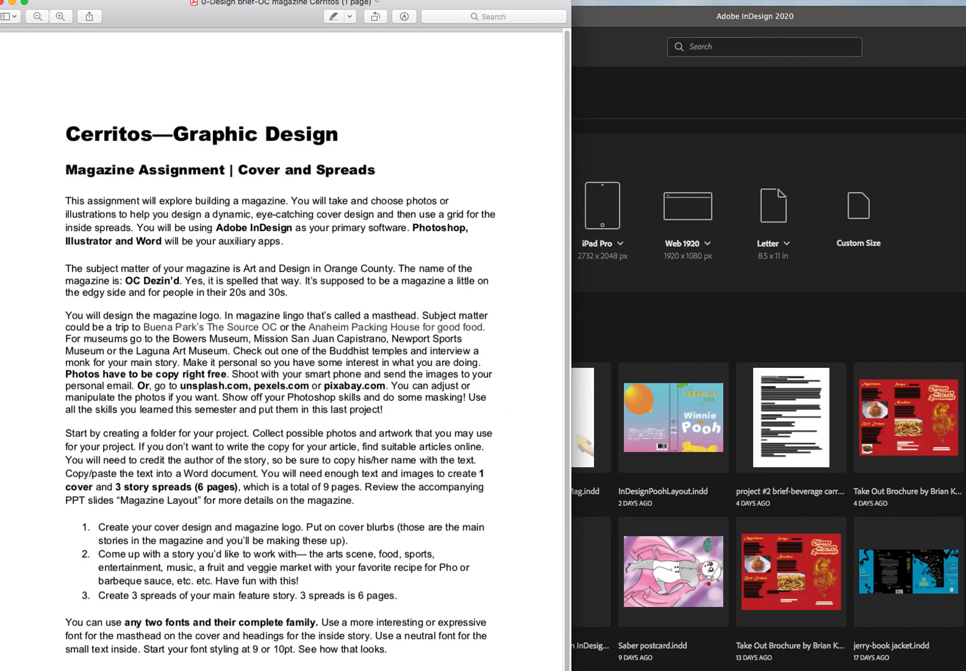
left_click(561, 650)
left_click_drag(571, 668, 541, 631)
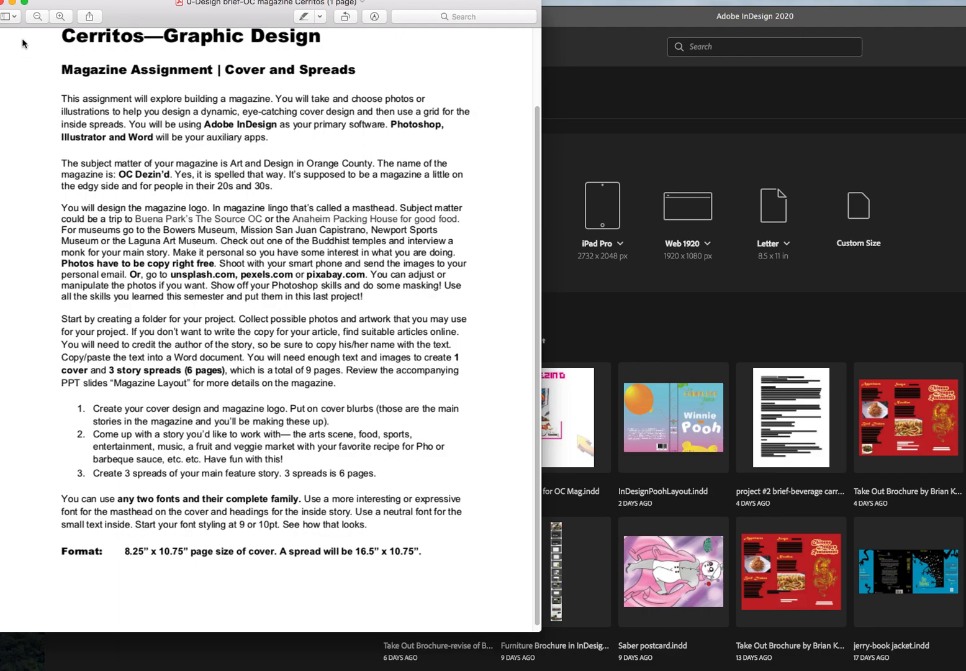
left_click(3, 2)
Reposition the InDesign window and start a new document based on the print Letter preset.
left_click_drag(180, 17, 136, 11)
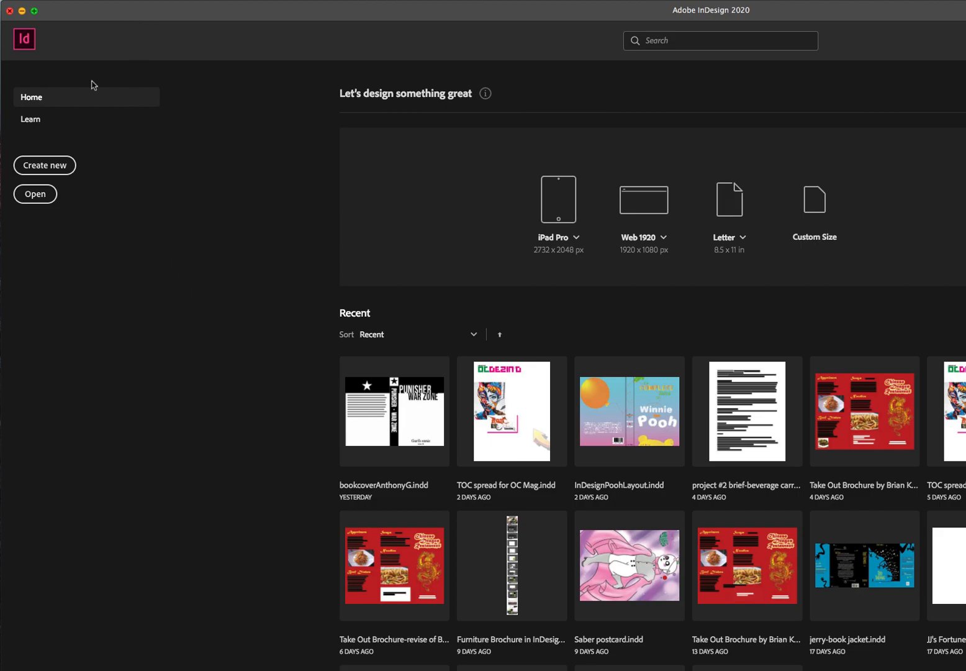
left_click(60, 167)
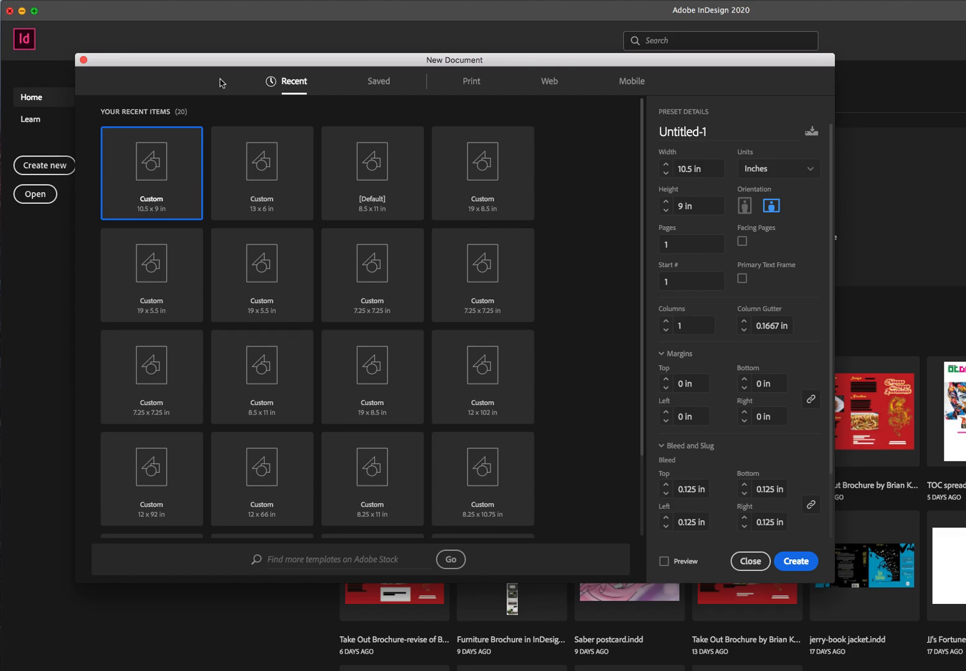
left_click(473, 82)
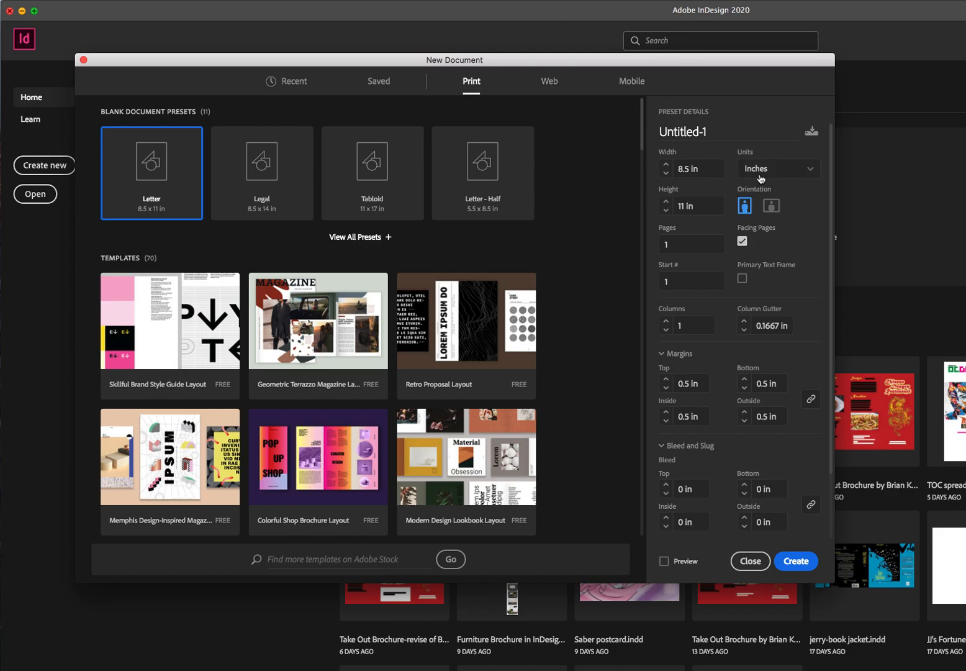
Set the new document's page size to 8.25 in wide and 10.75 in high.
left_click(686, 170)
left_click(688, 170)
type("2")
left_click(684, 169)
key("Delete")
left_click(694, 169)
left_click_drag(694, 168, 673, 172)
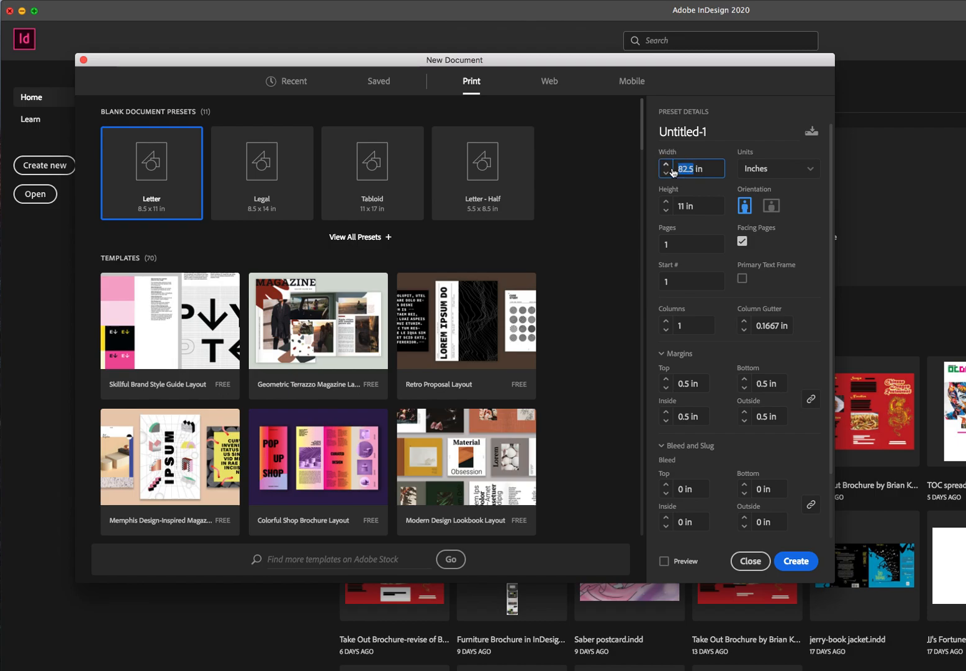
type("8.25")
left_click(685, 206)
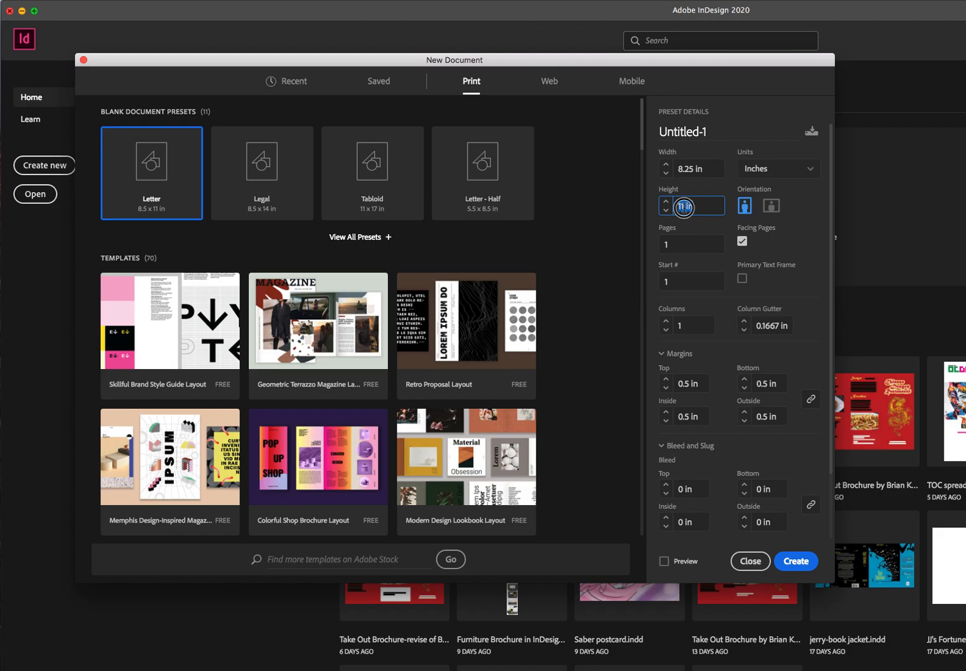
key("BackSpace")
type("0.75")
Set the new document to 7 pages with 3 columns.
double_click(676, 245)
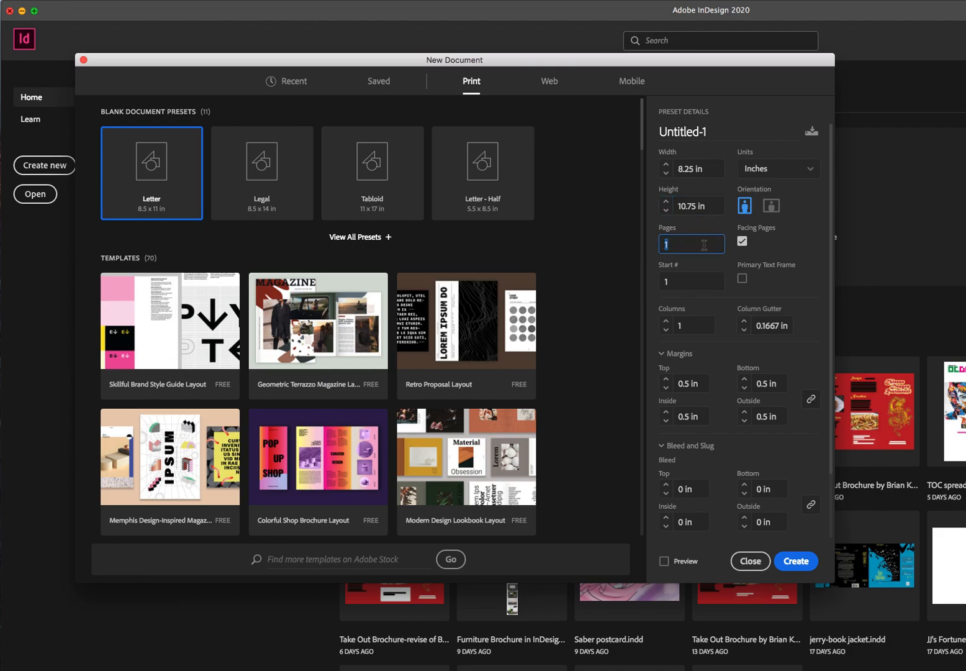
type("7")
left_click(687, 324)
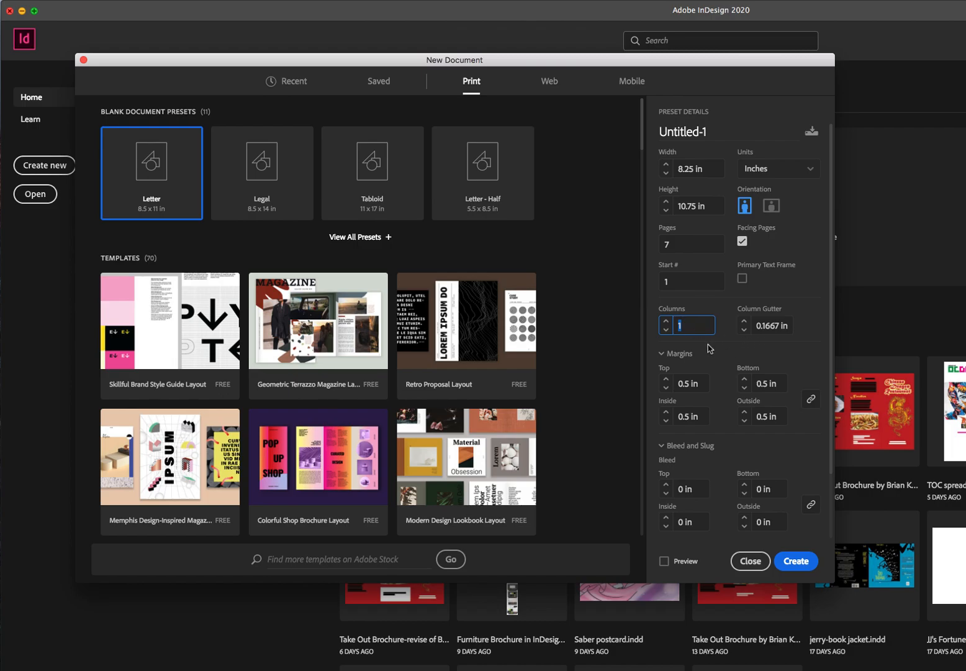
type("3")
Set all four page margins of the new document to 0.75 in.
left_click(684, 383)
left_click(684, 383)
double_click(683, 383)
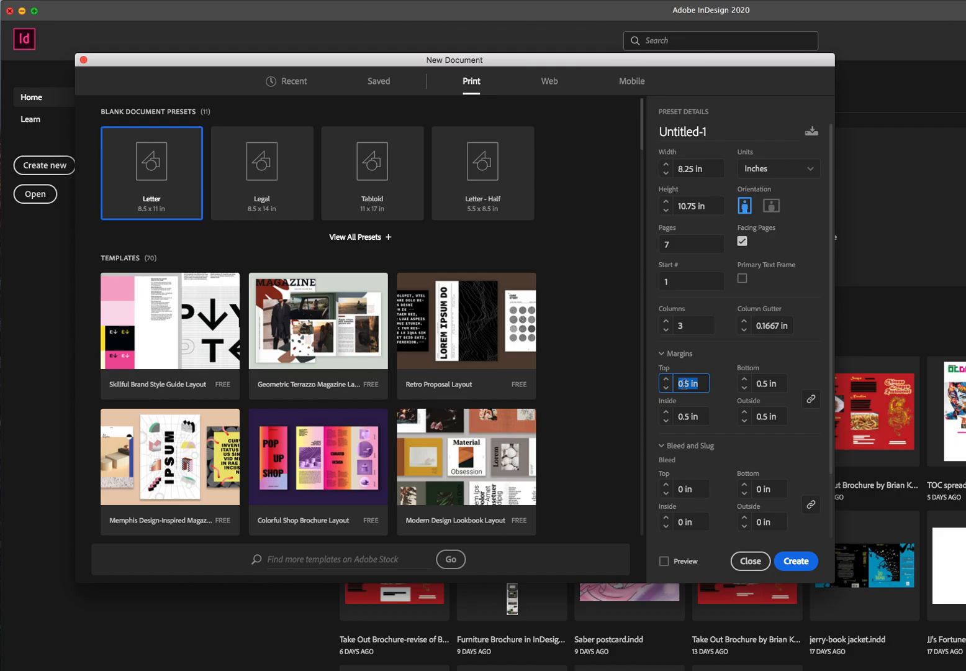
type("0.75")
left_click(712, 387)
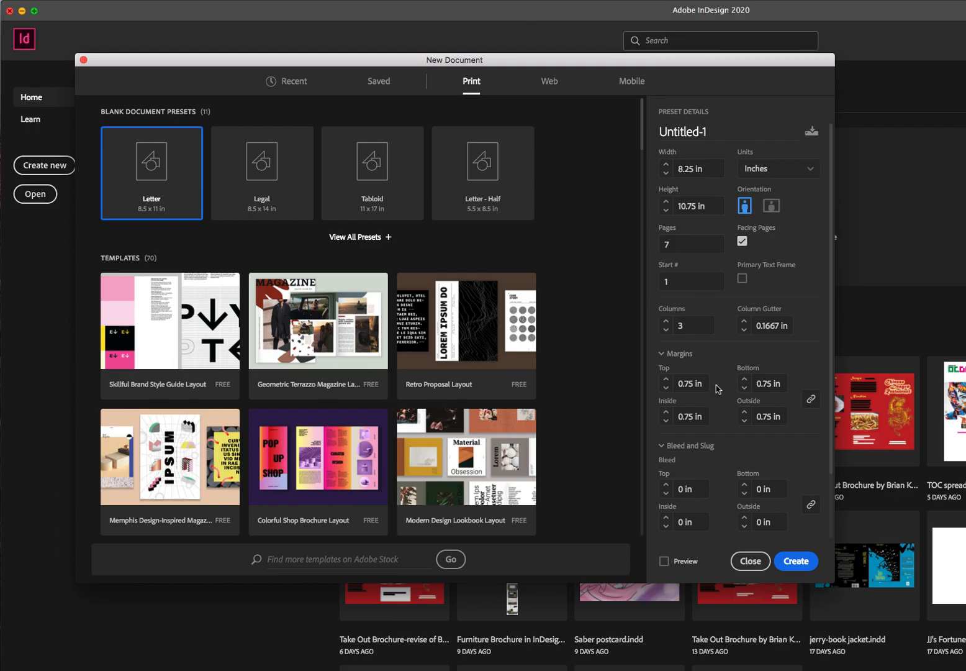
Set the bleed to 0.125 in on all sides and create the document.
left_click_drag(831, 274, 824, 450)
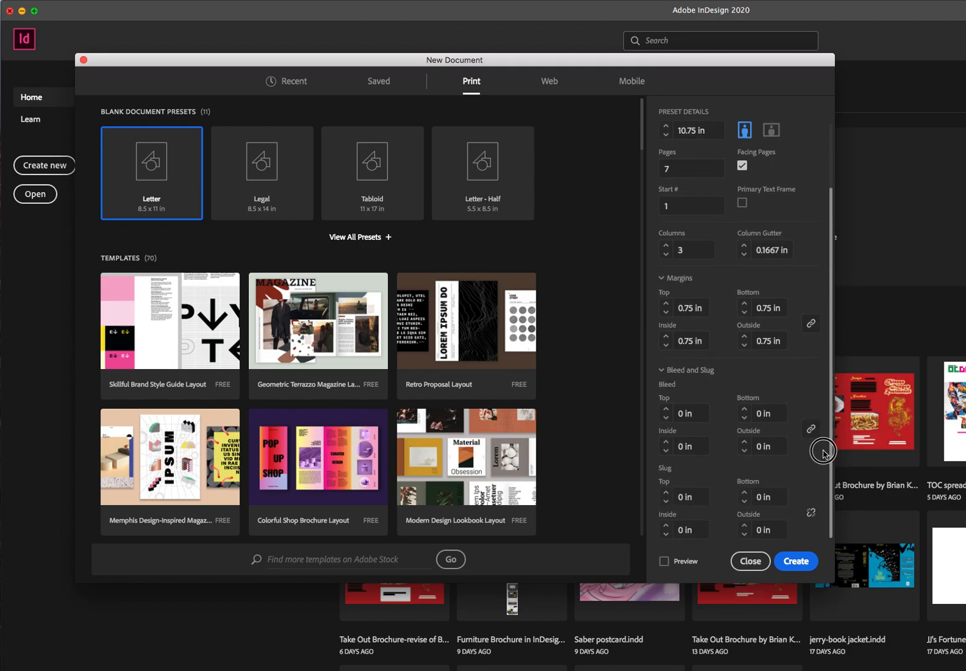
left_click(666, 409)
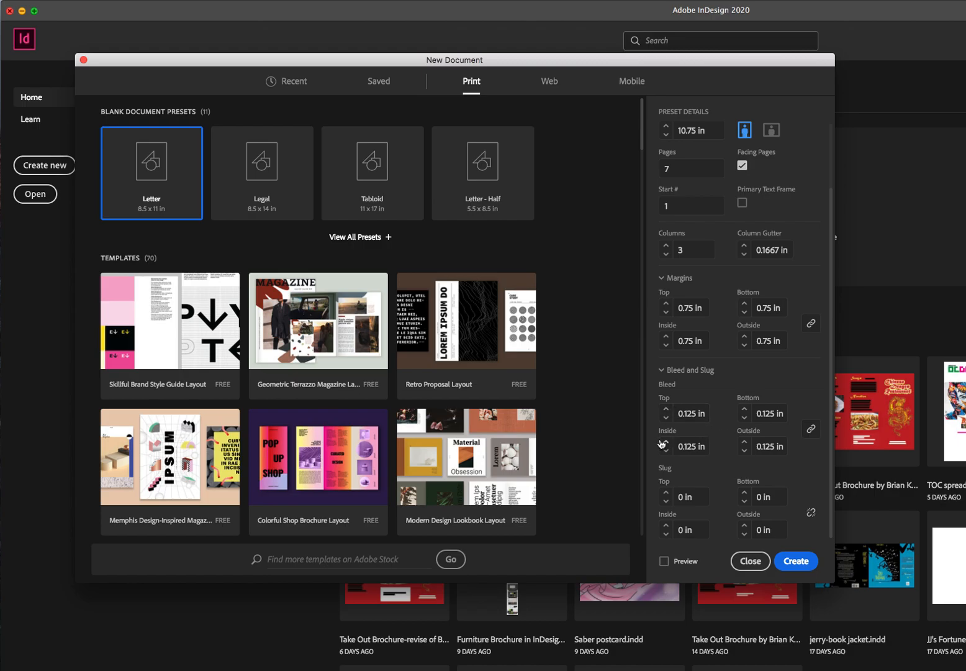
left_click(796, 562)
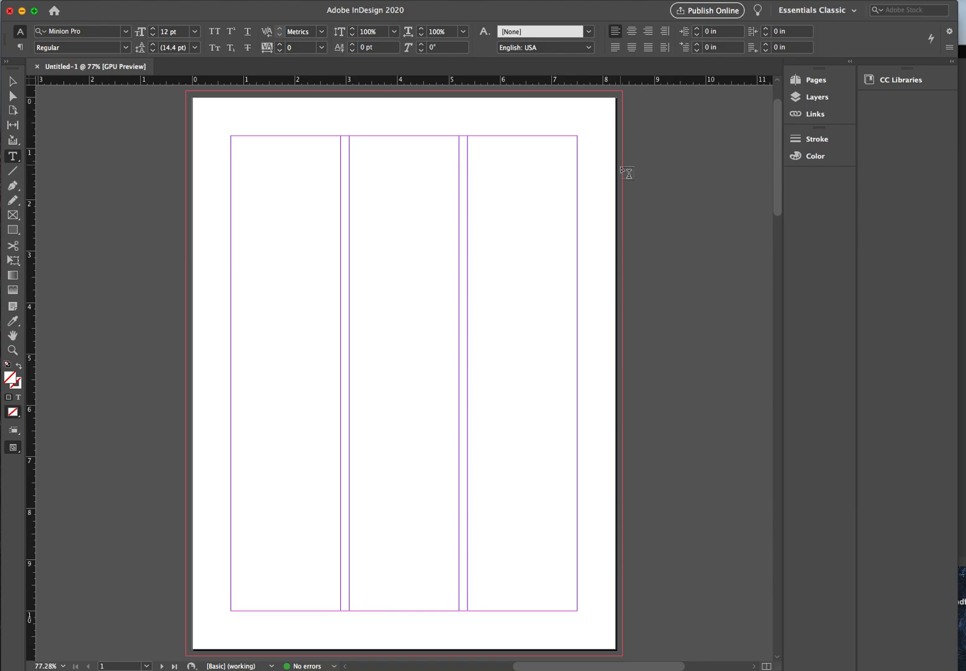
Enlarge the document window, look over the facing-page spreads, and return to the single first page.
left_click(778, 189)
left_click_drag(779, 189, 766, 323)
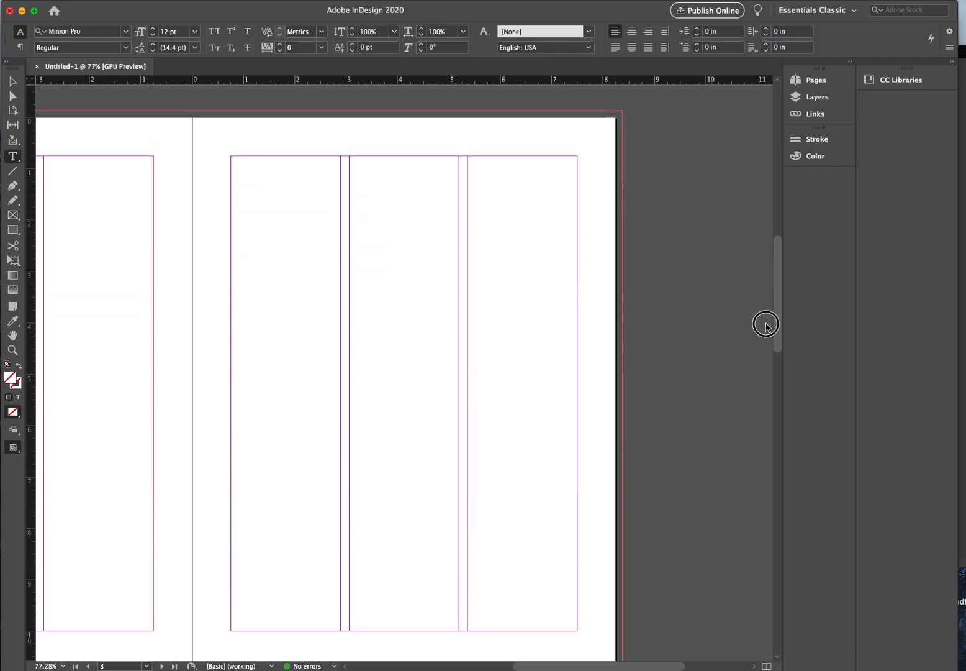
left_click_drag(956, 668, 965, 670)
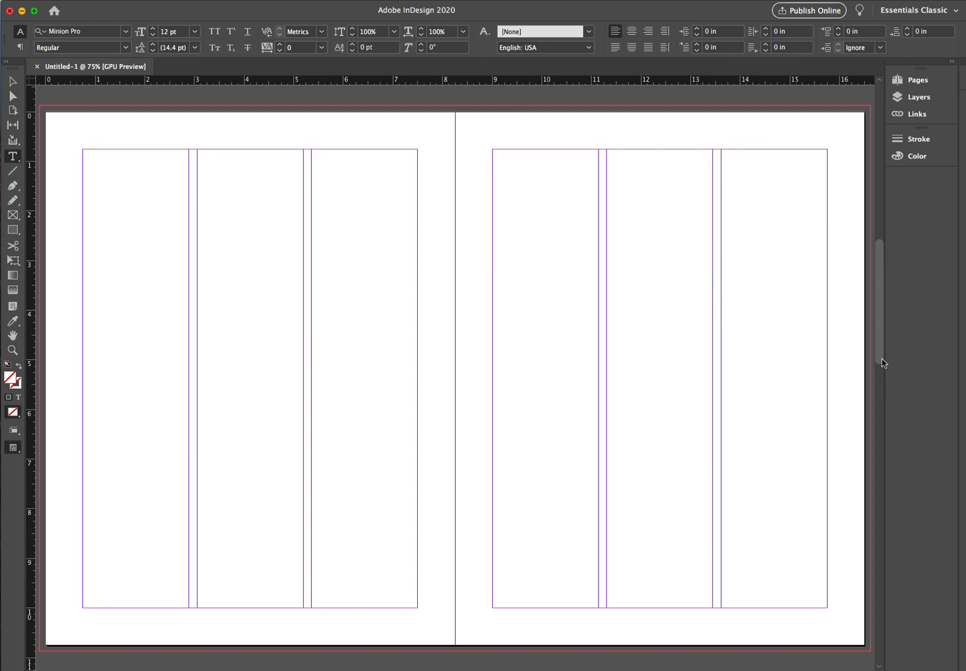
left_click_drag(884, 362, 880, 216)
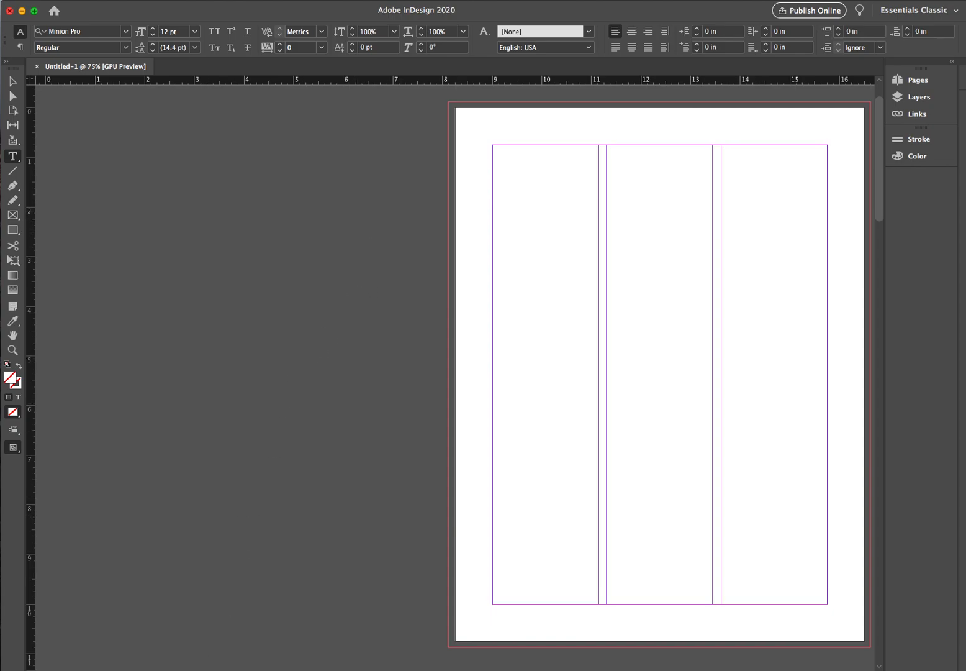
Open the assets folder in Finder, preview the mural photo, night market logo, screenshot and barcode images, and close the folder.
left_click(348, 669)
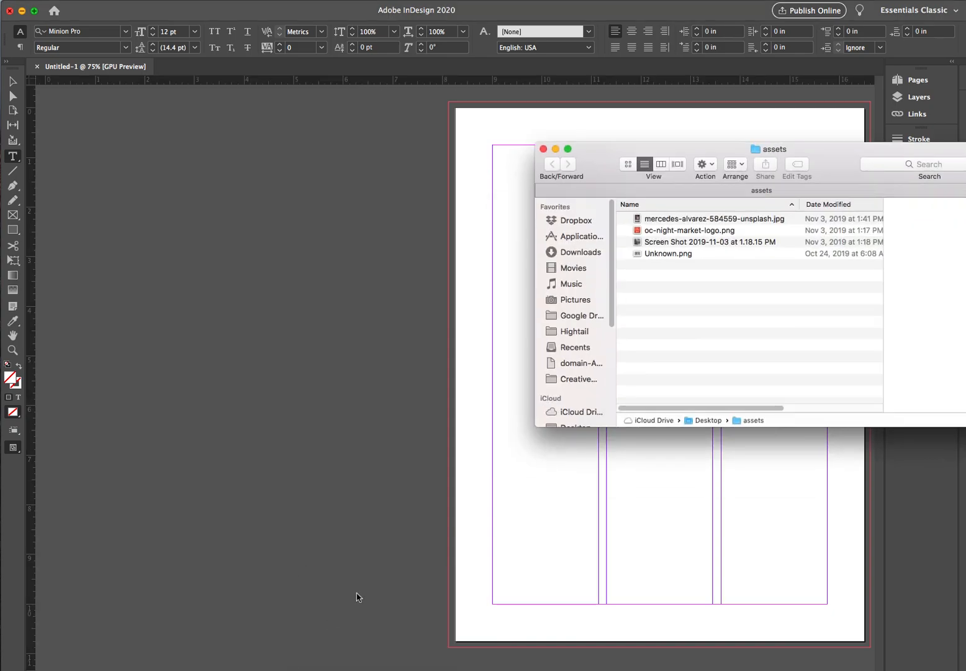
left_click_drag(602, 145, 174, 107)
left_click(287, 181)
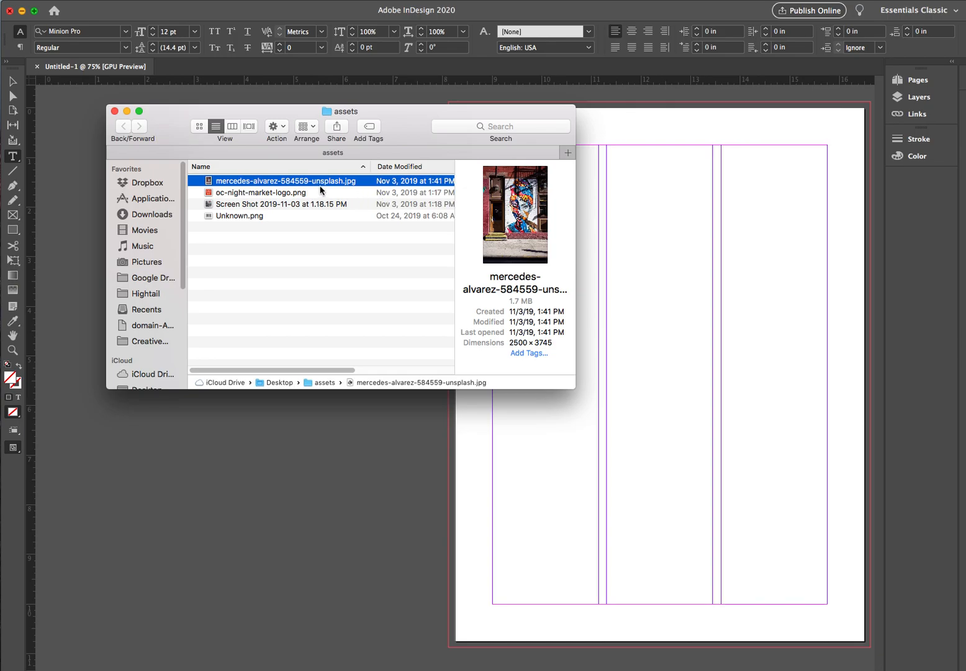
left_click(296, 195)
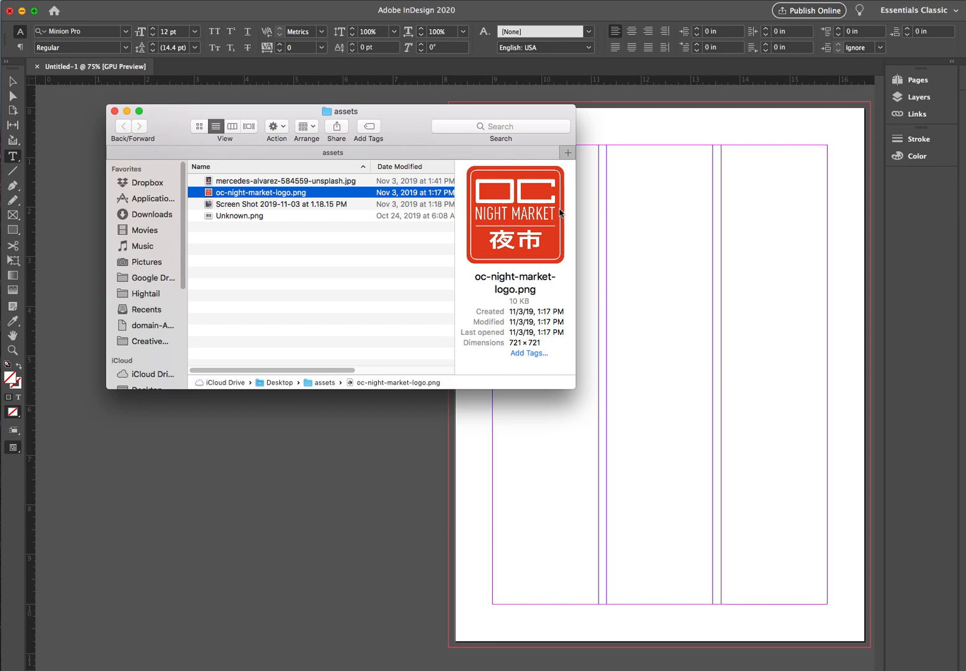
left_click(281, 205)
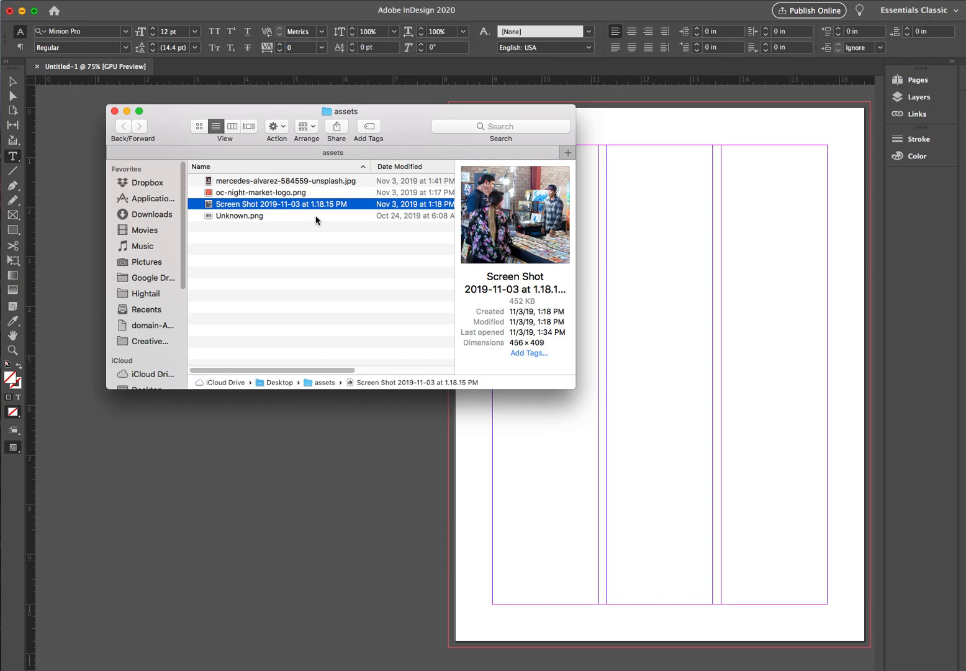
left_click(275, 215)
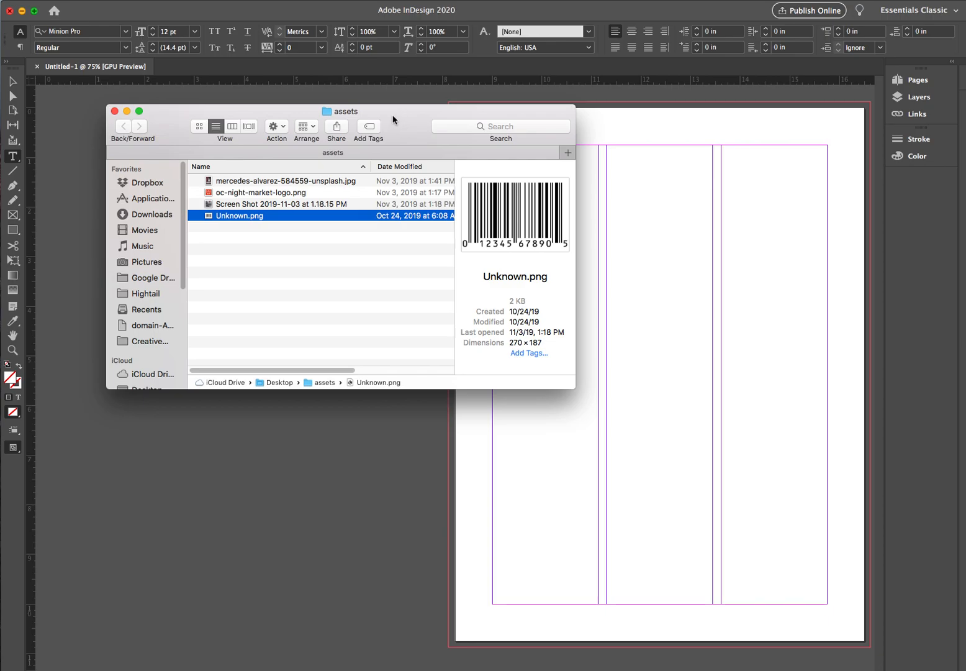
left_click(114, 111)
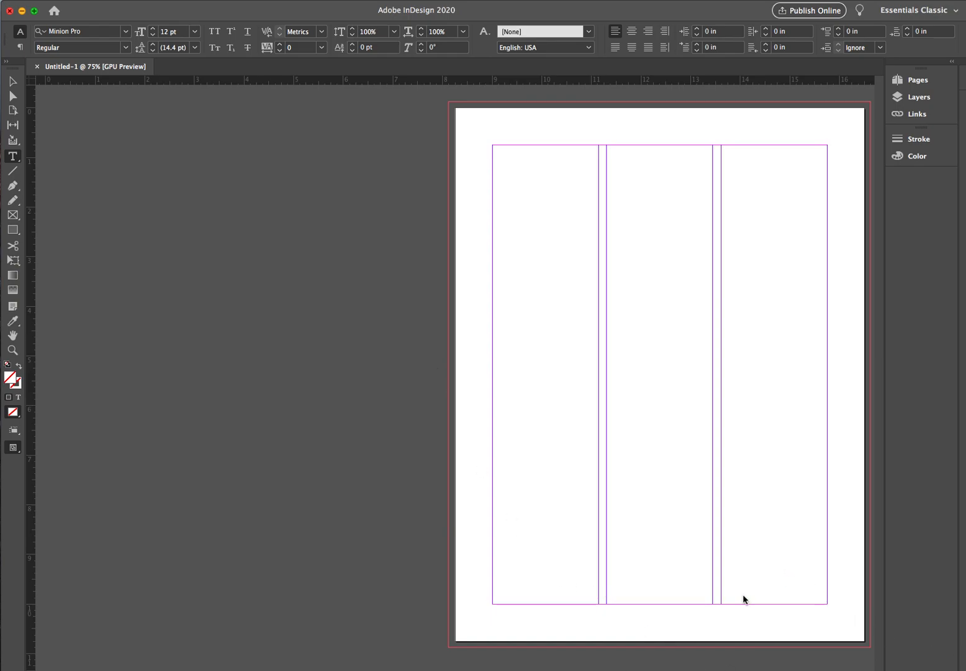
Place the file "1a-JJ's OC Dezind cover example" on page 1 from the upper-left bleed corner at about 8.94 by 11 in.
scroll(770, 661, "right", 6)
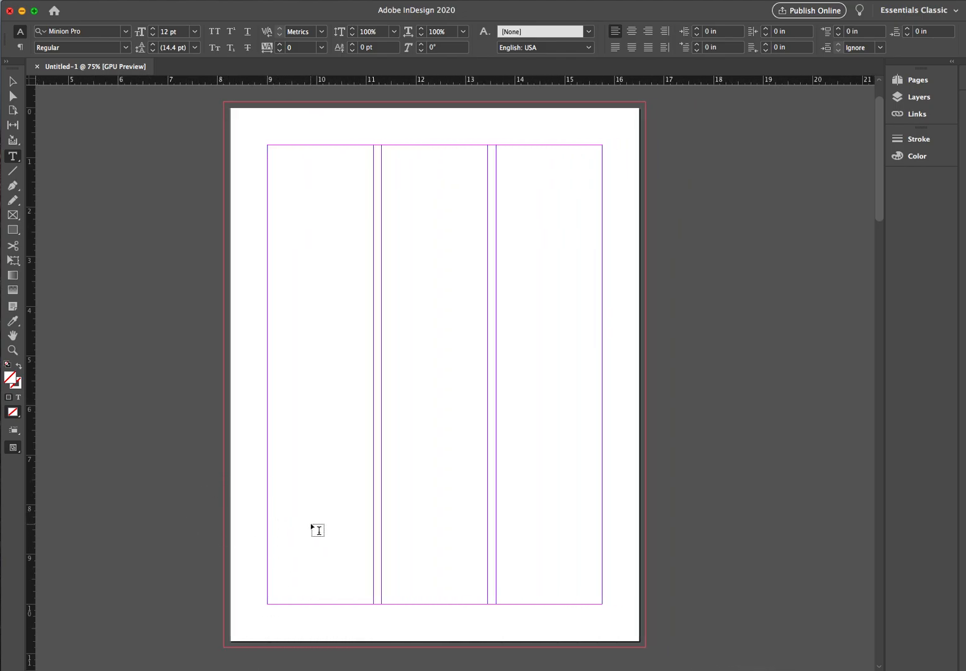
left_click(11, 83)
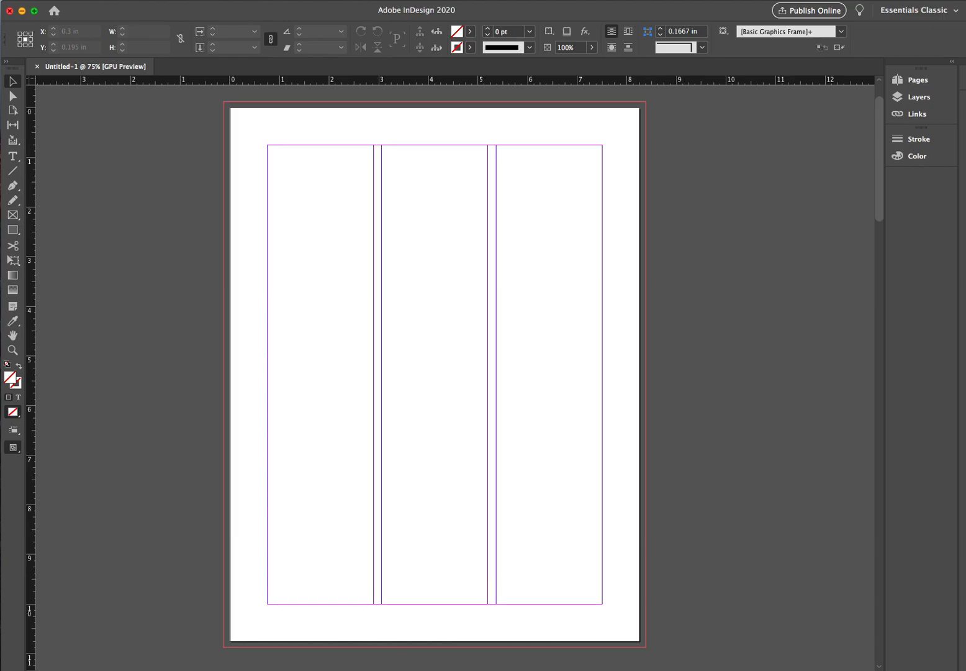
left_click(76, 0)
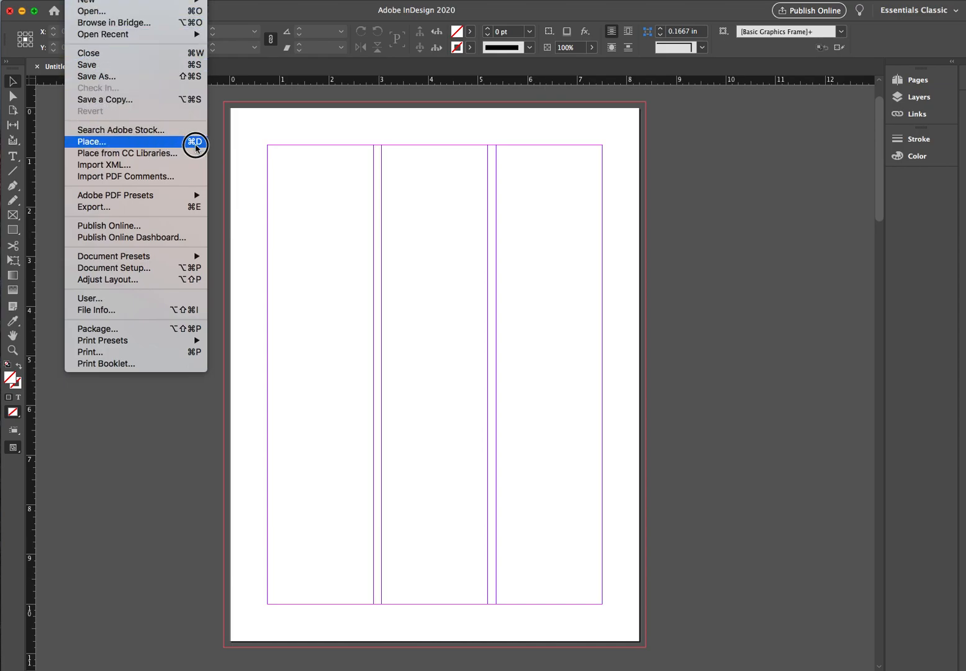
key("Escape")
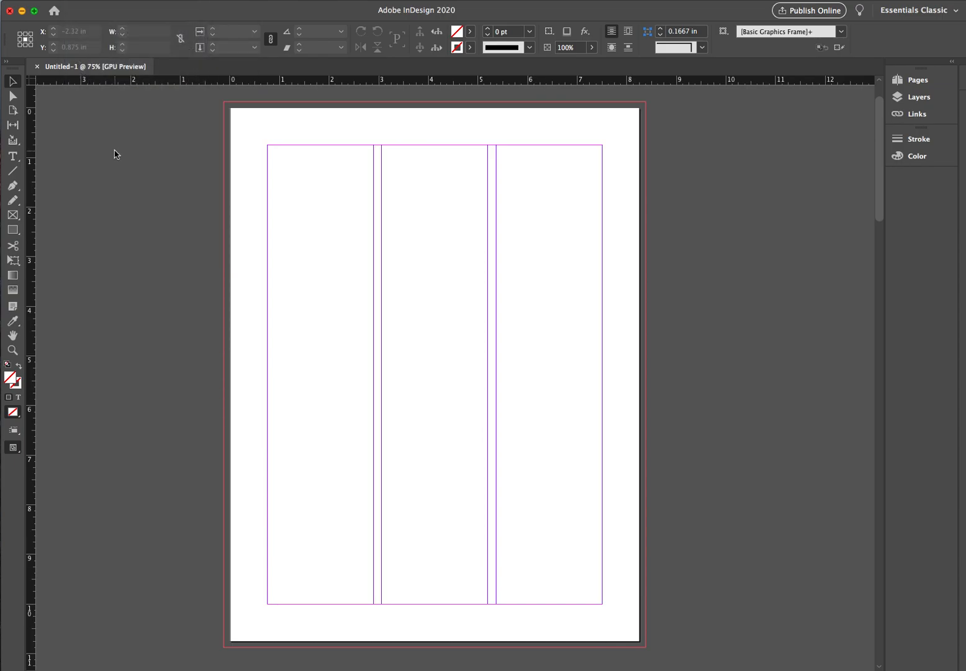
key("super+d")
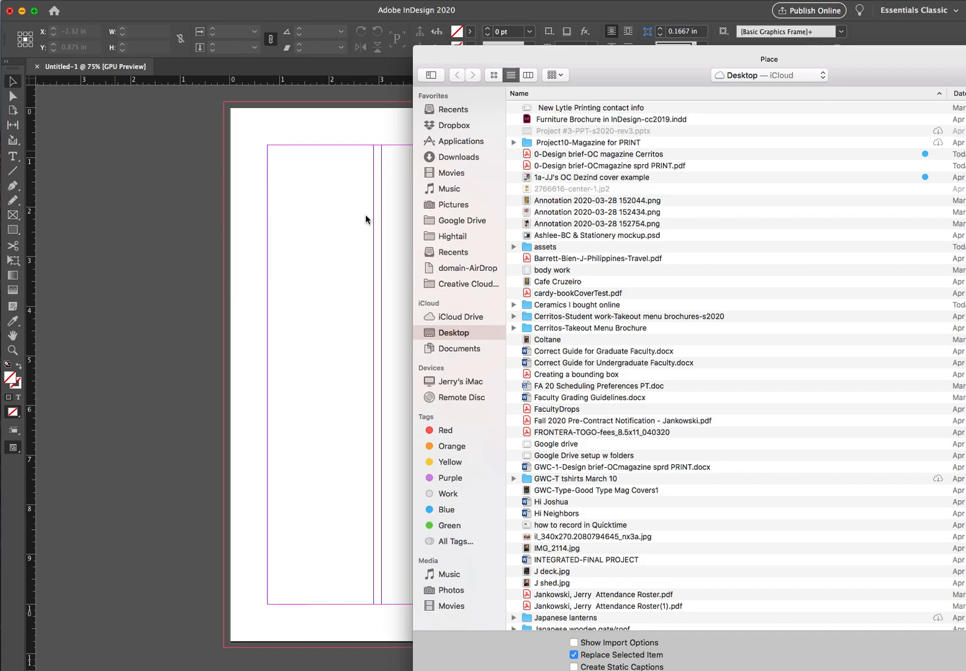
left_click(584, 179)
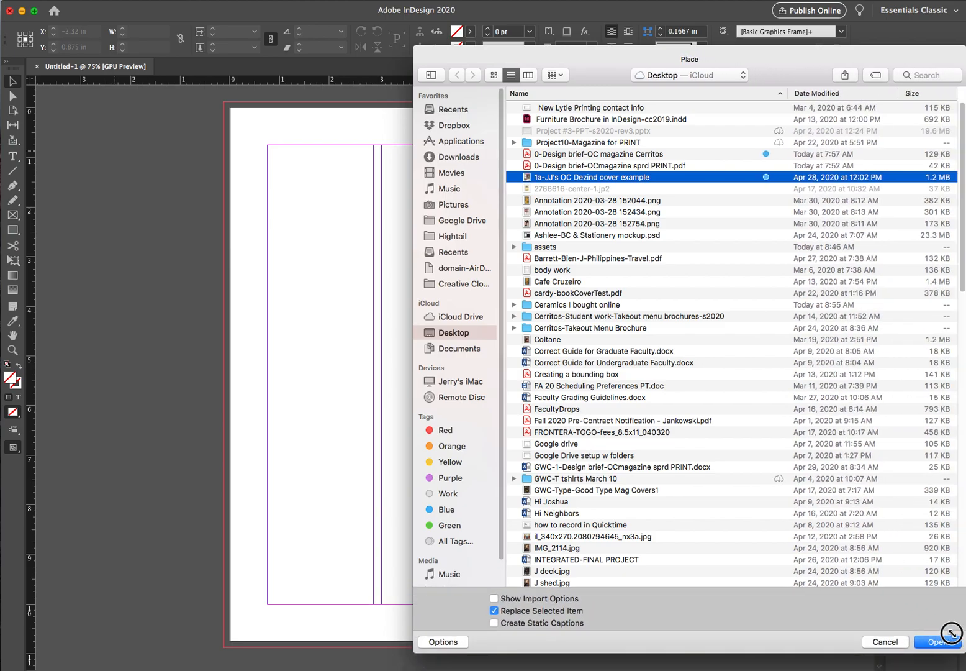
left_click(917, 619)
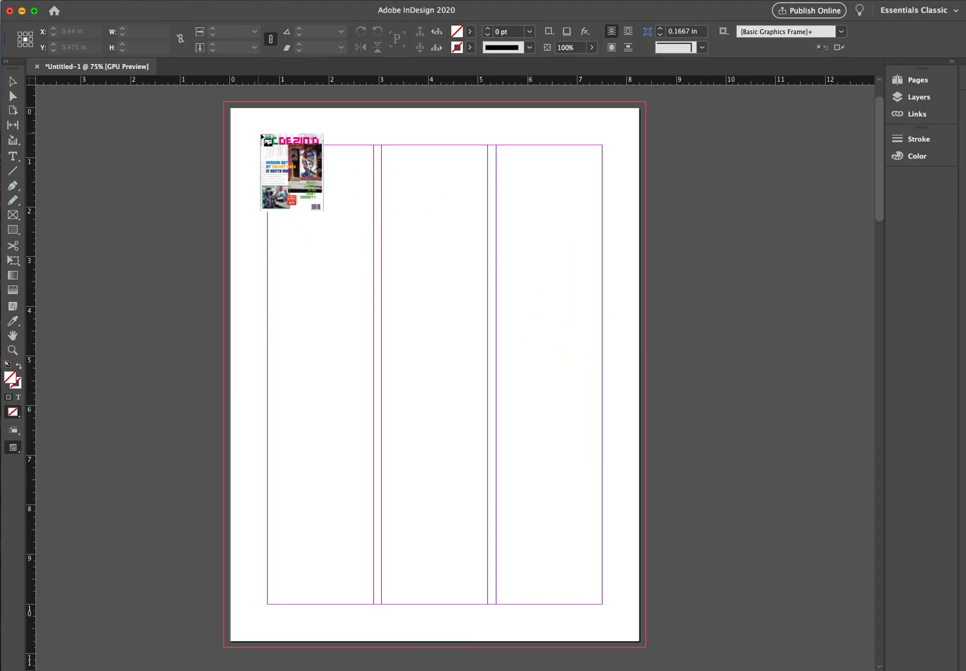
left_click_drag(226, 104, 619, 648)
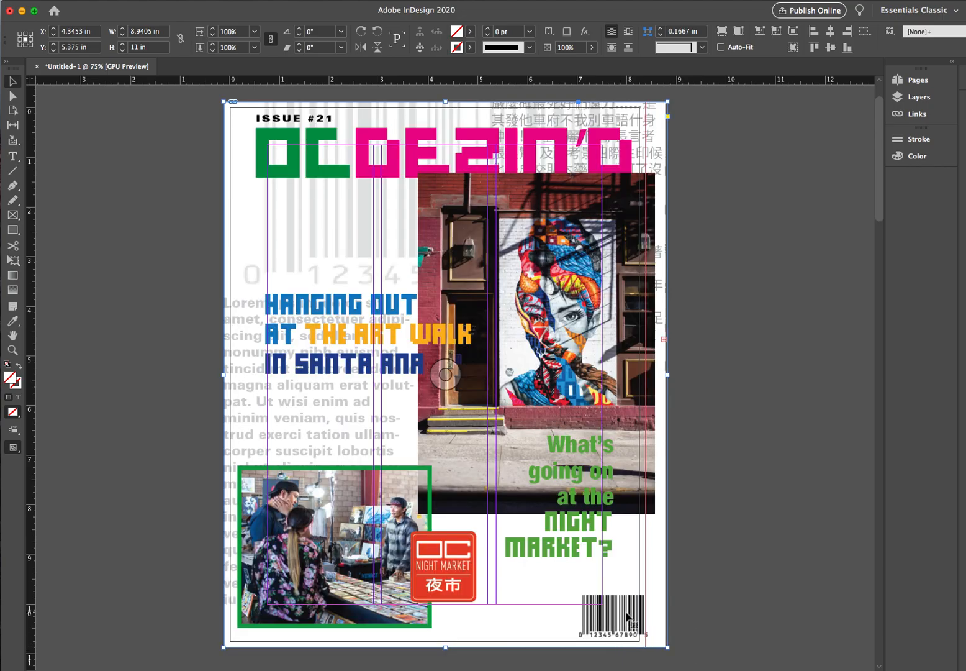
Move the placed cover image 0.25 in to the left, to X 4.0953 in.
left_click(647, 607)
left_click_drag(647, 608, 641, 612)
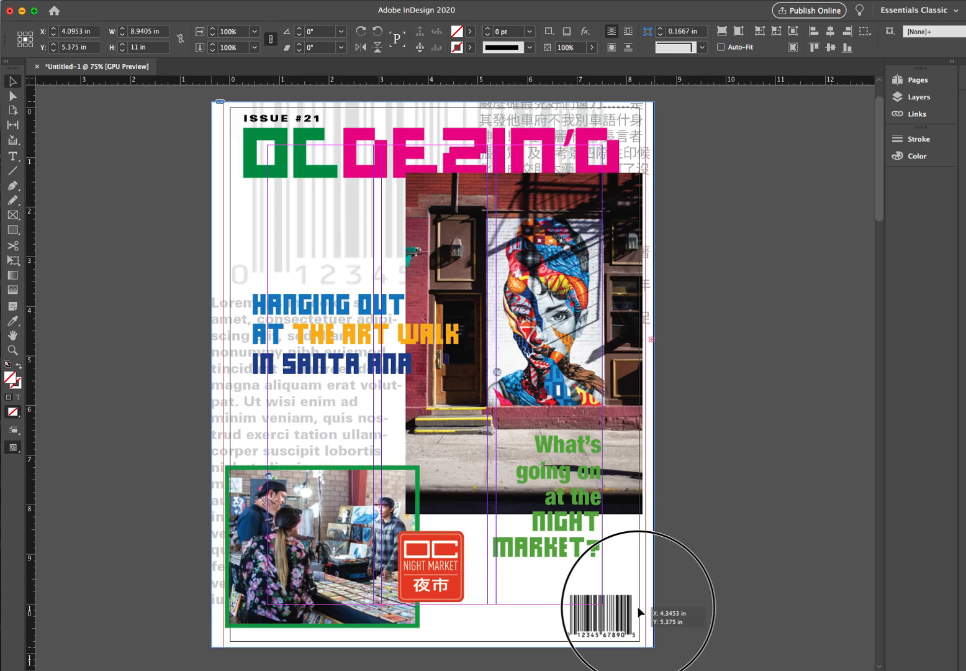
left_click_drag(641, 611, 641, 613)
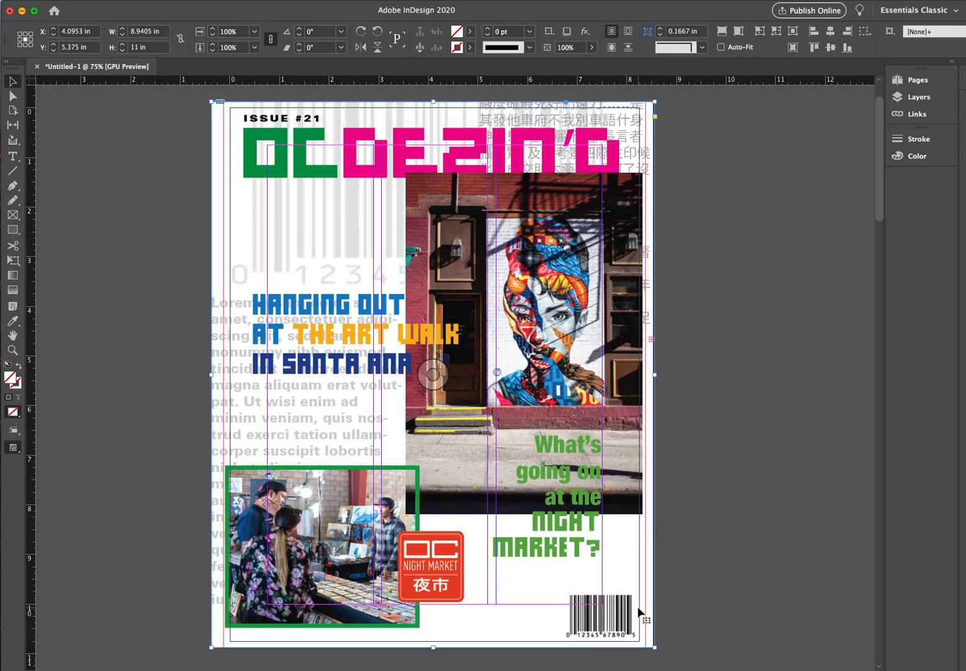
Deselect the cover image and turn on Overprint Preview for the document.
left_click(696, 598)
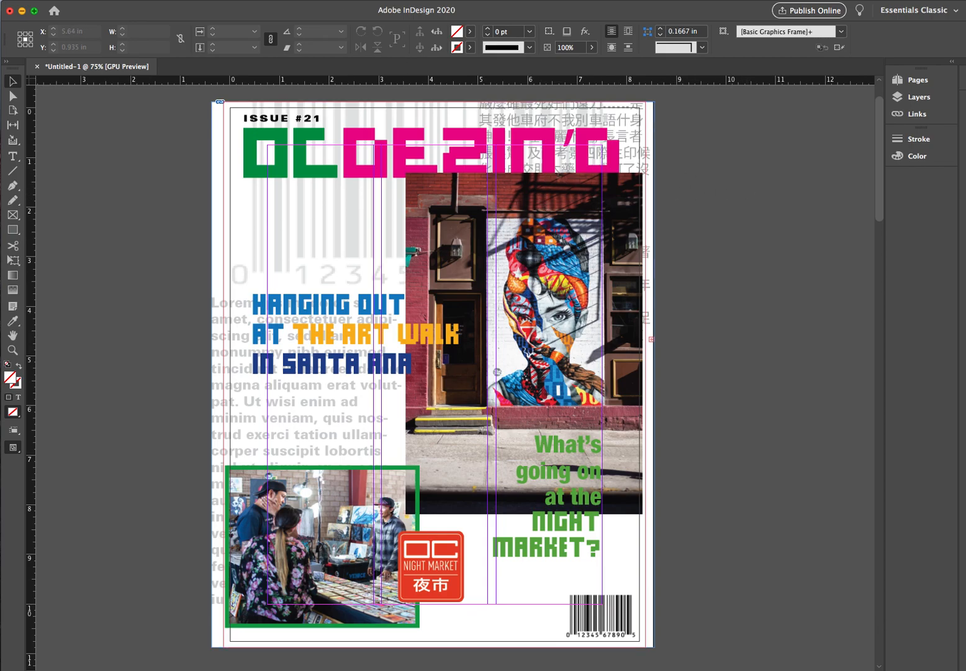
left_click(266, 0)
left_click(276, 11)
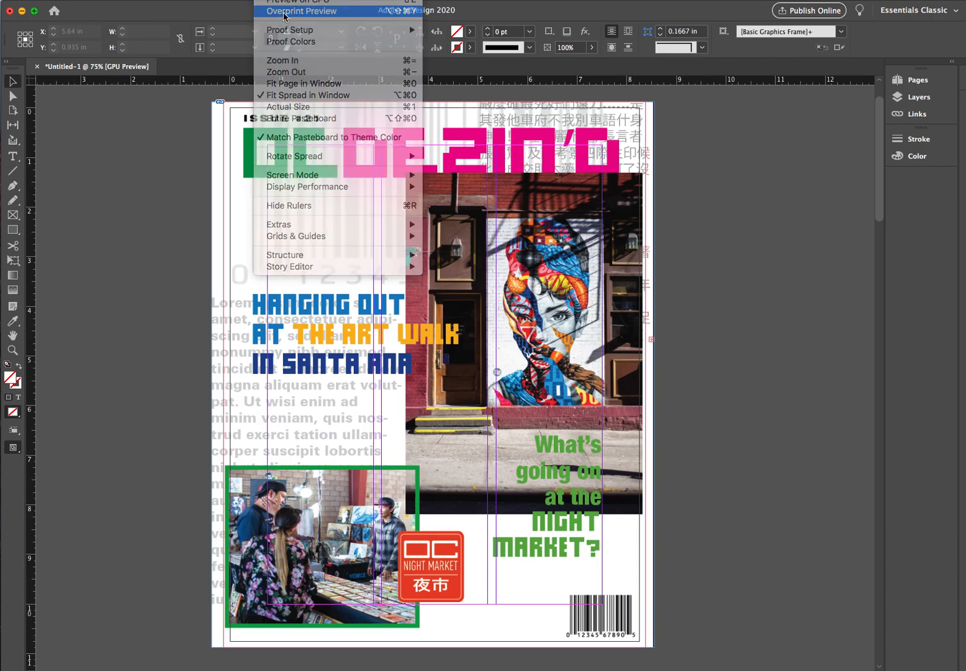
left_click(266, 0)
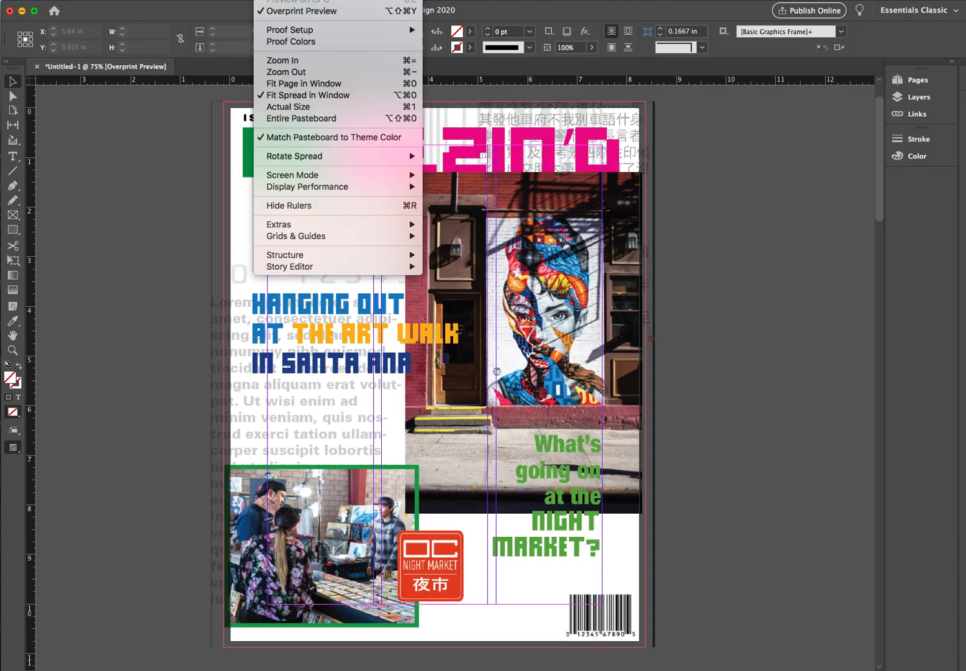
left_click(266, 0)
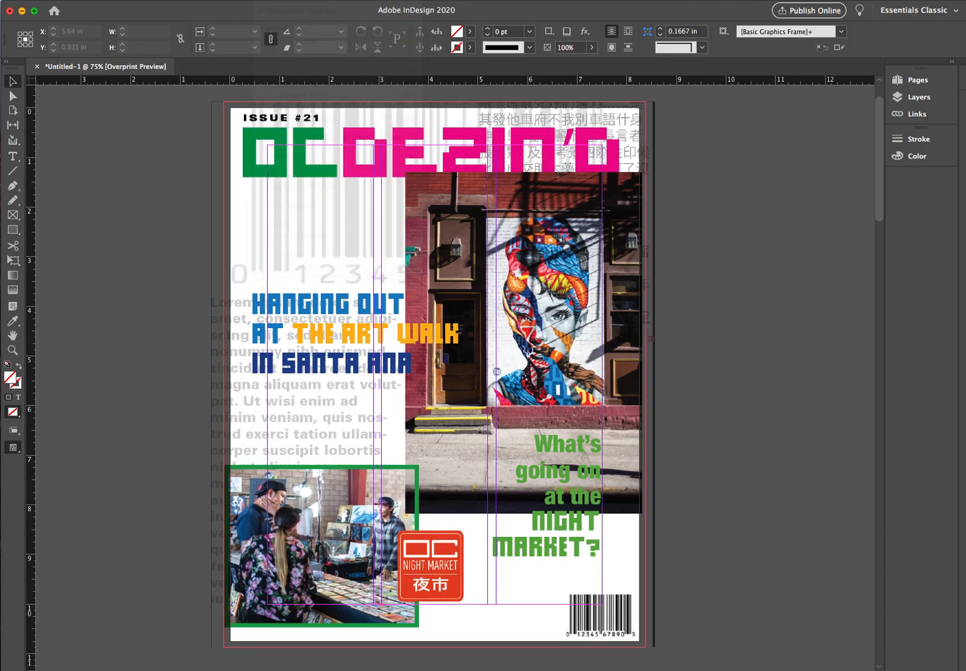
Hide the guides so the cover page shows without margin, column and bleed lines.
left_click(15, 448)
left_click(19, 436)
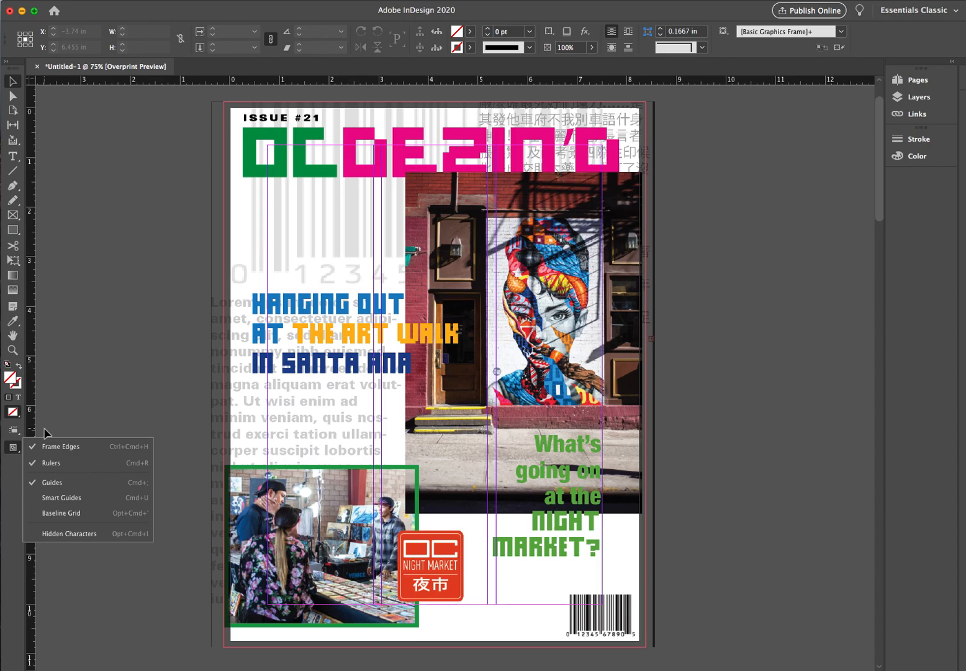
left_click(53, 484)
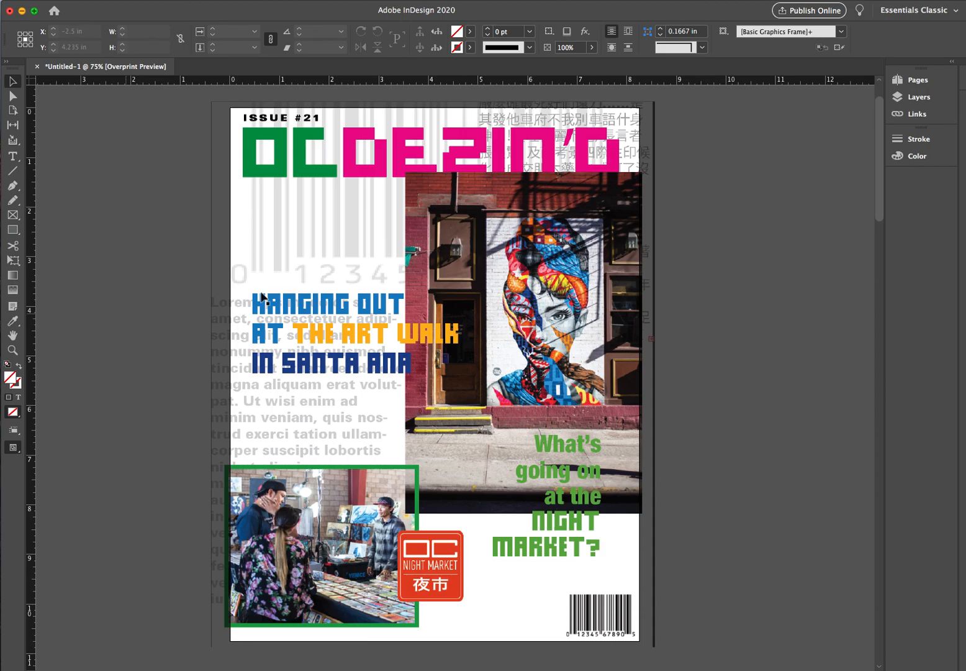
Crop the placed cover's frame from its lower-right corner to about 8.84 by 10.87 in and deselect it.
left_click(218, 306)
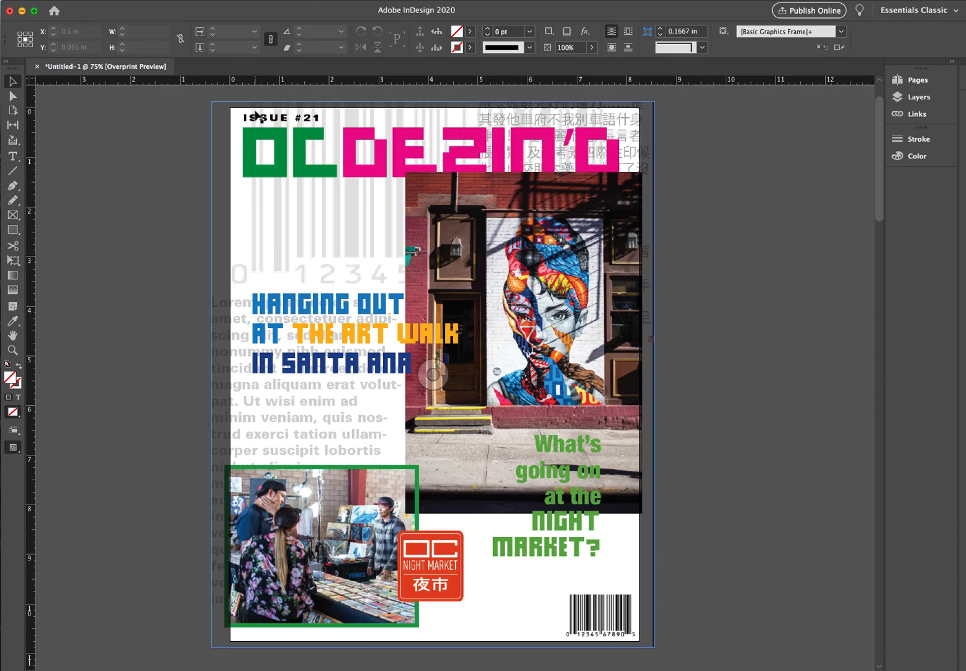
left_click(700, 494)
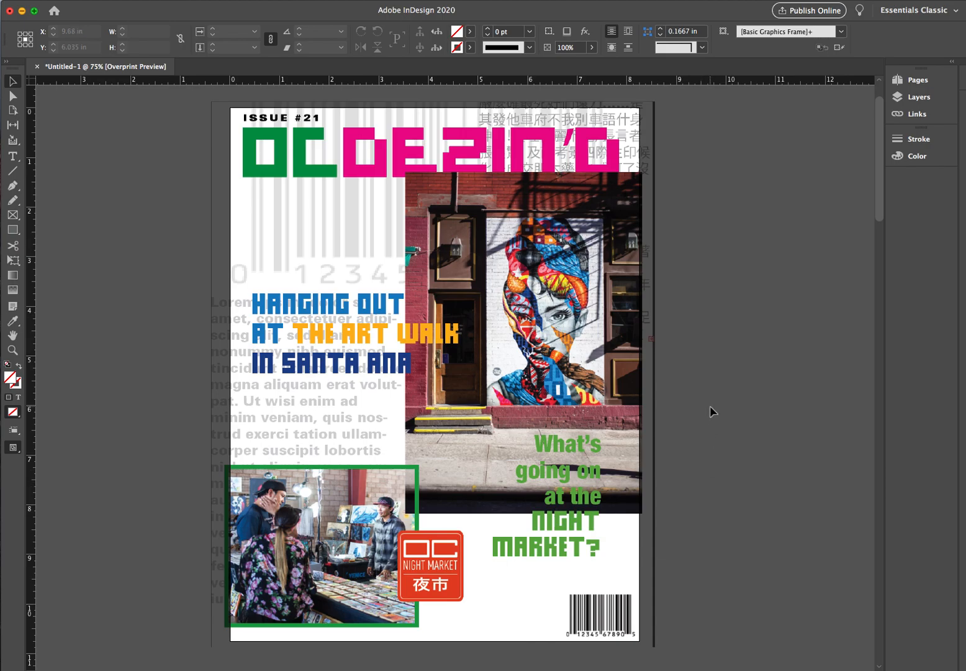
left_click(623, 497)
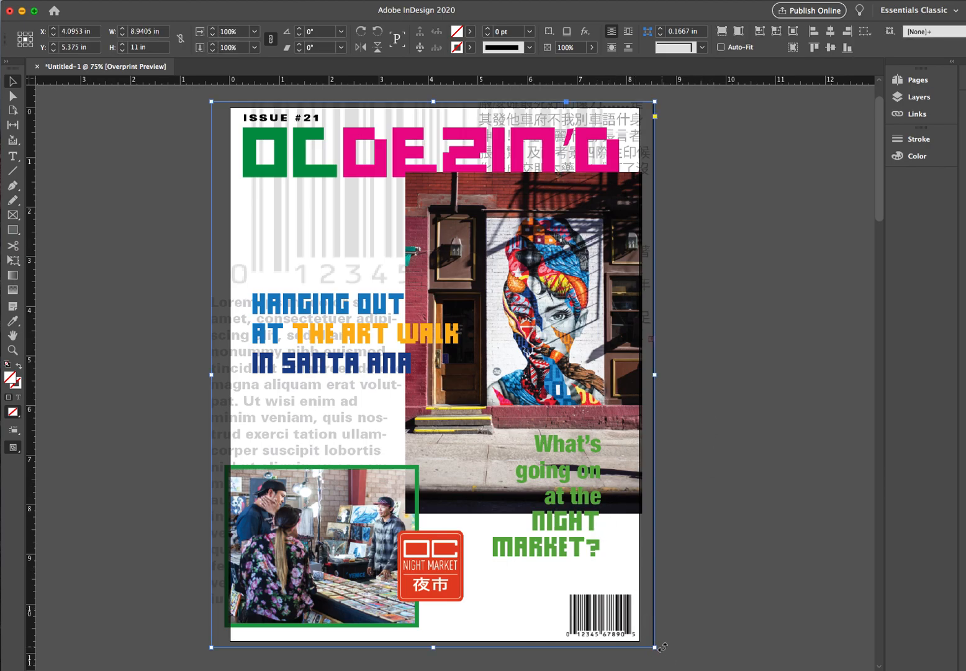
left_click_drag(655, 647, 650, 639)
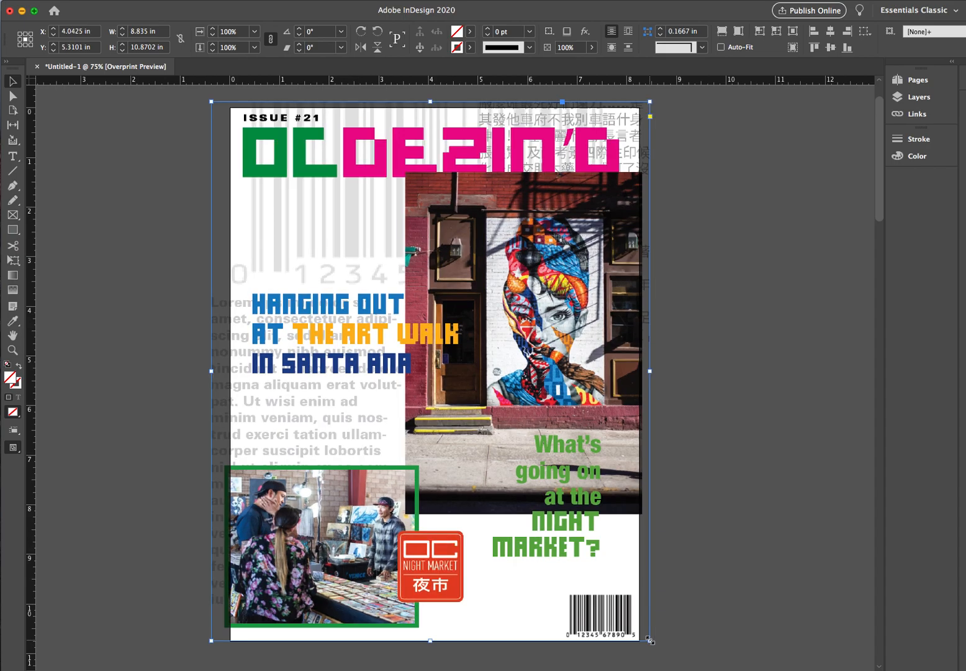
left_click(726, 365)
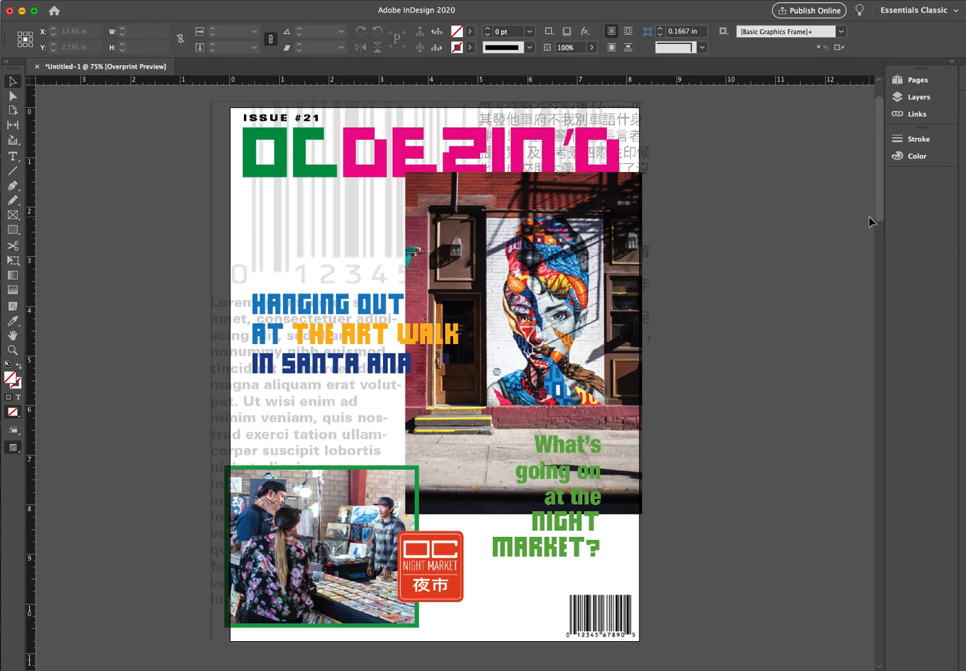
Look over the cover page and all the blank facing-page spreads at 25% zoom, and return to the cover.
key("super+minus")
key("super+minus")
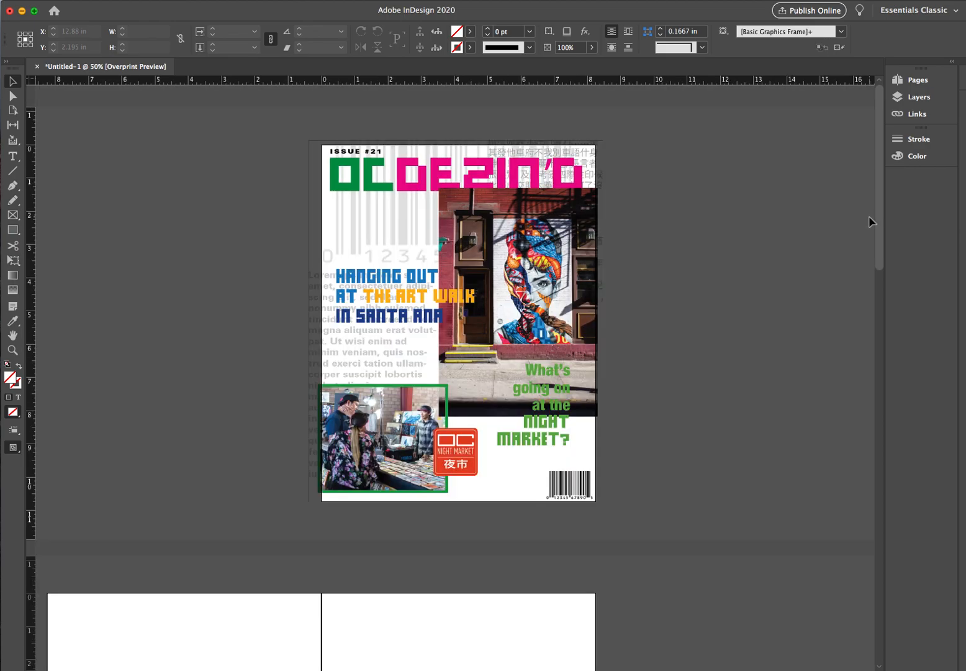
left_click_drag(874, 227, 865, 412)
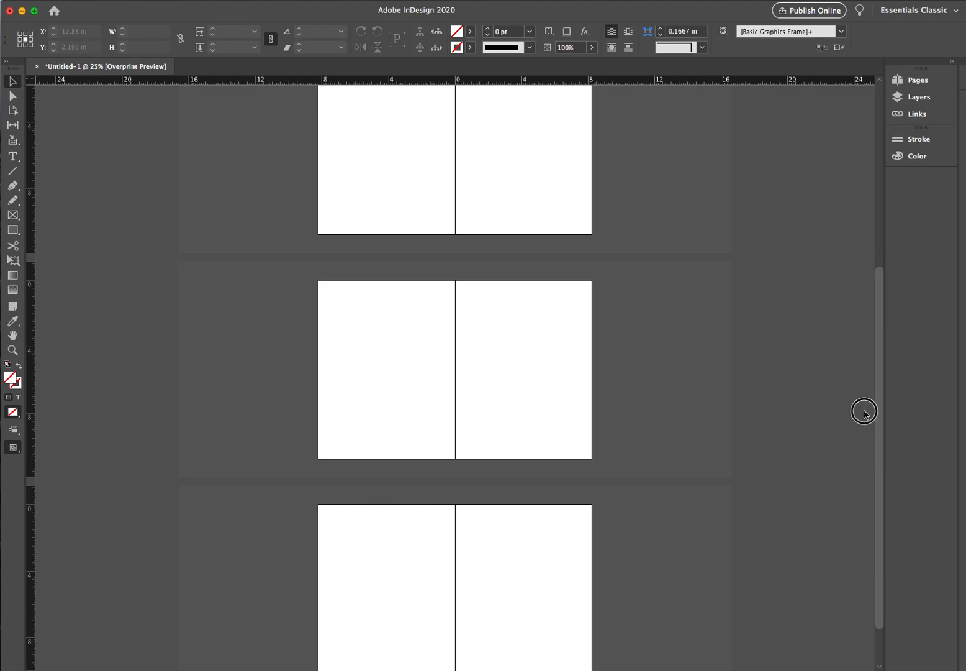
left_click_drag(864, 413, 845, 176)
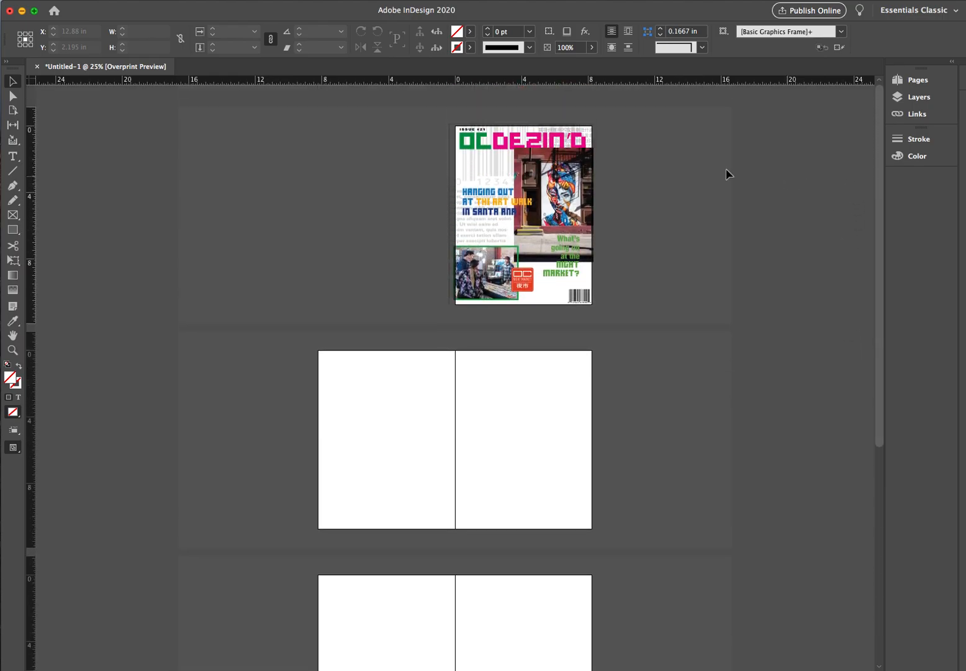